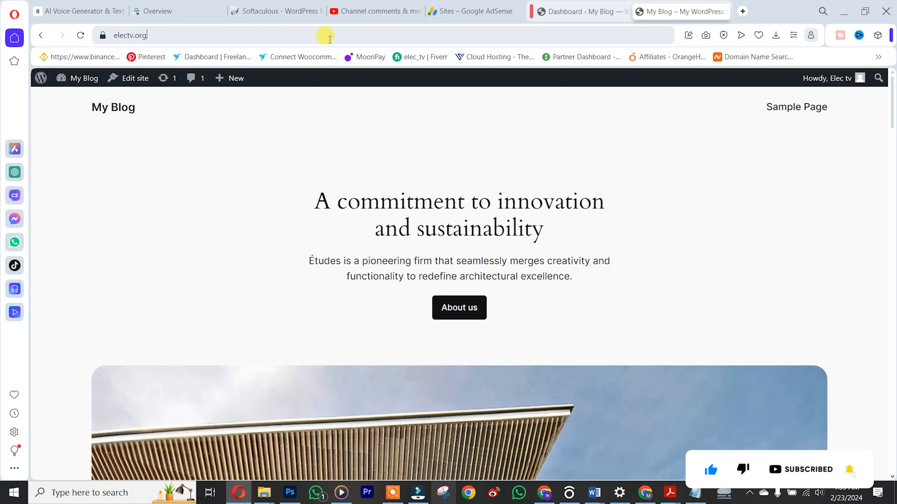
{"action": "left_click", "coordinate": [471, 7]}
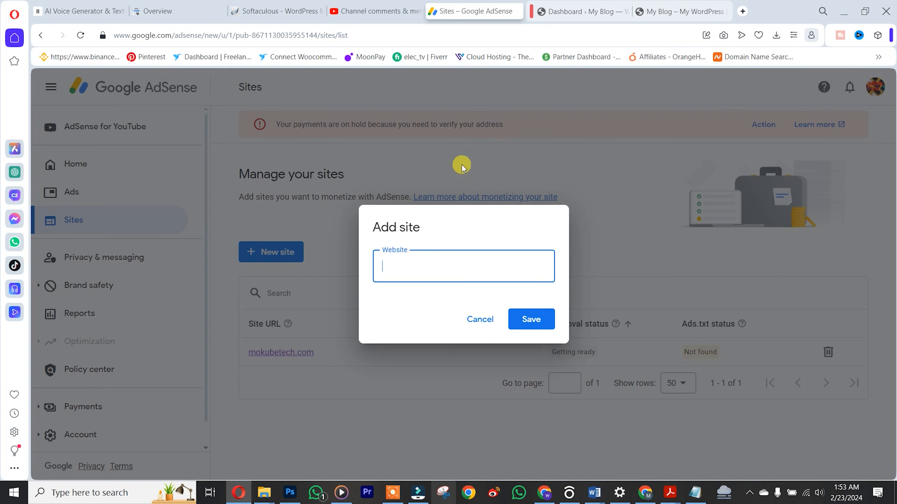
{"action": "type", "text": "https://electv.org"}
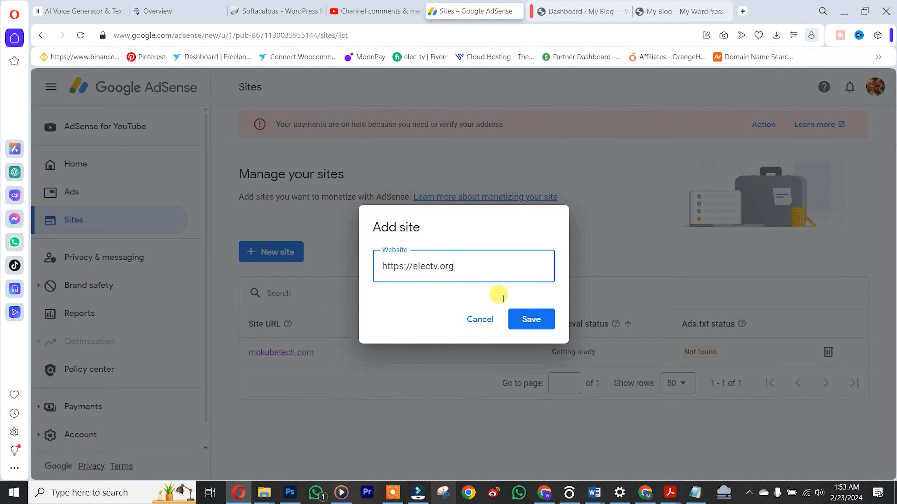
{"action": "left_click", "coordinate": [536, 329]}
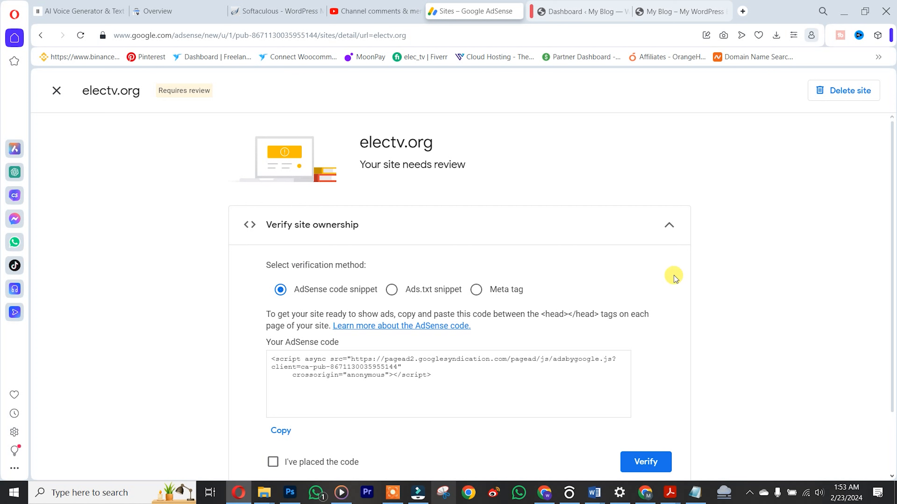
{"action": "left_click", "coordinate": [391, 296]}
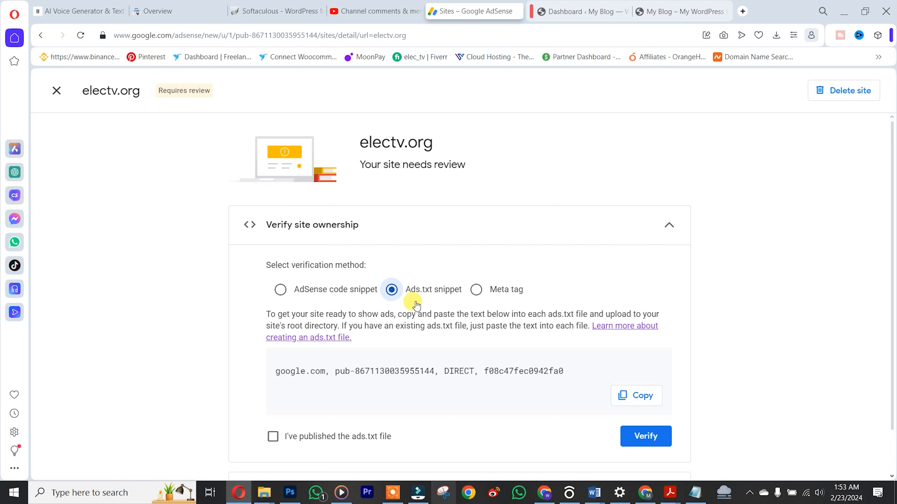
{"action": "left_click", "coordinate": [643, 396]}
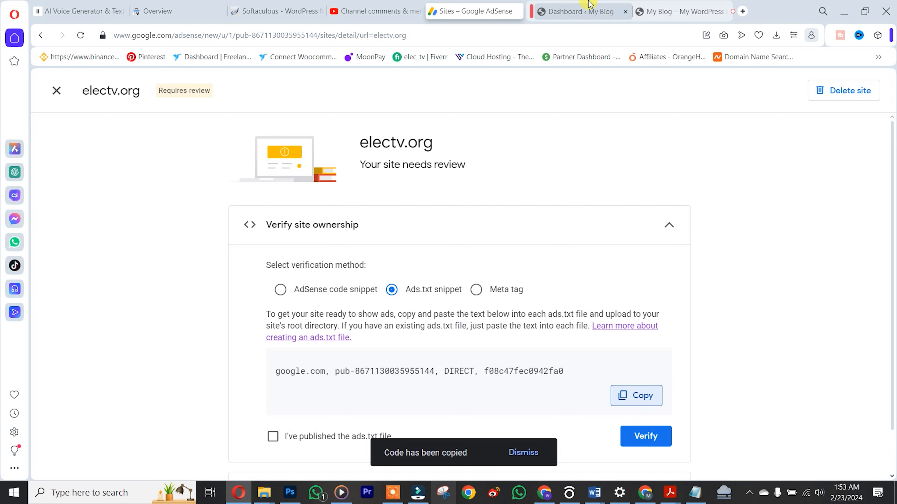
Step: In the WordPress dashboard, search the new plugins for "file manager", then install and activate the File Manager plugin
{"action": "left_click", "coordinate": [559, 13]}
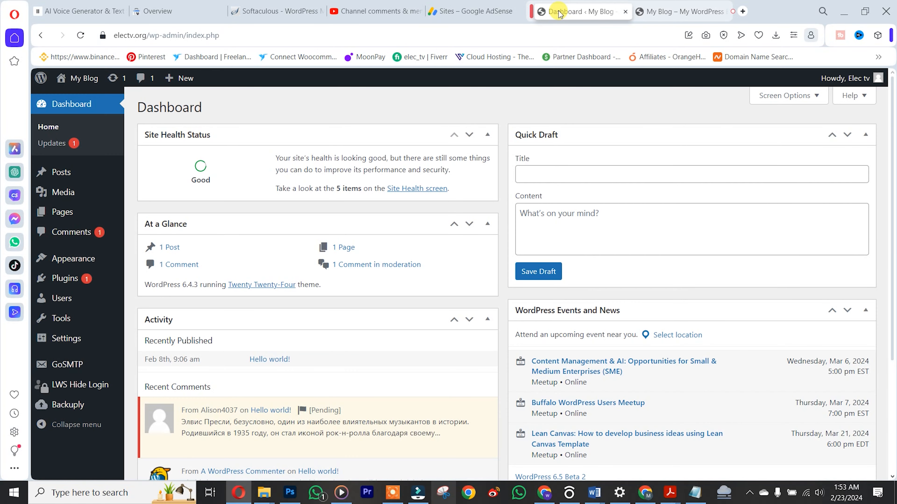
{"action": "mouse_move", "coordinate": [77, 287]}
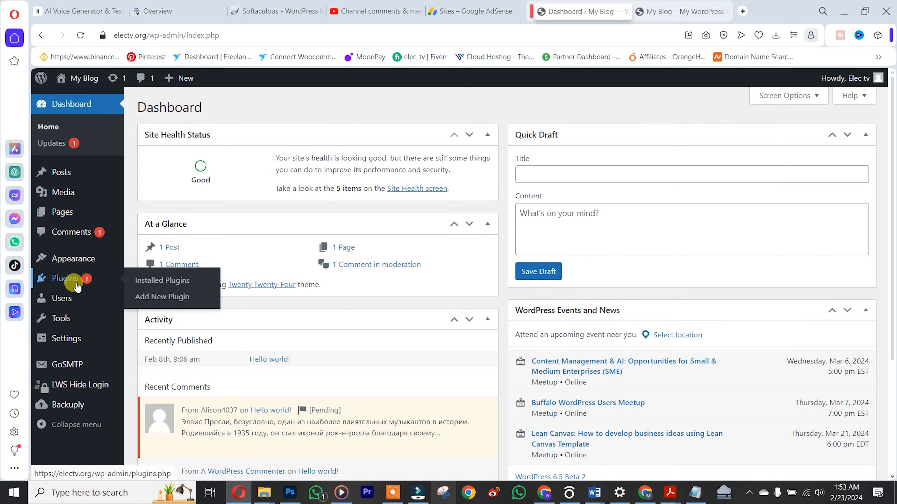
{"action": "left_click", "coordinate": [148, 297]}
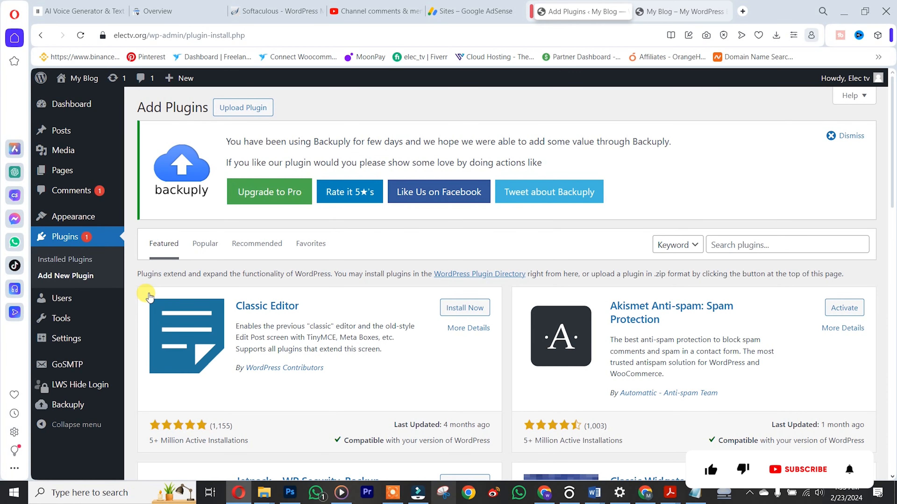
{"action": "left_click", "coordinate": [755, 244]}
{"action": "type", "text": "f"}
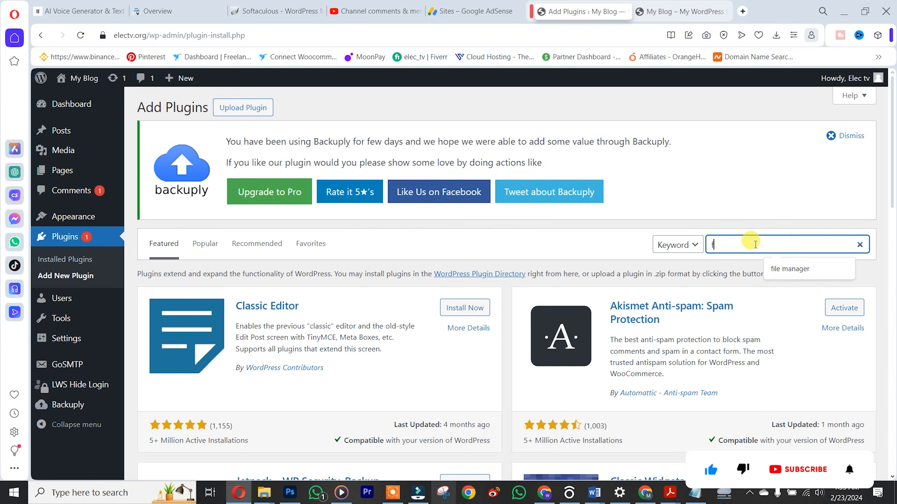
{"action": "left_click", "coordinate": [790, 268]}
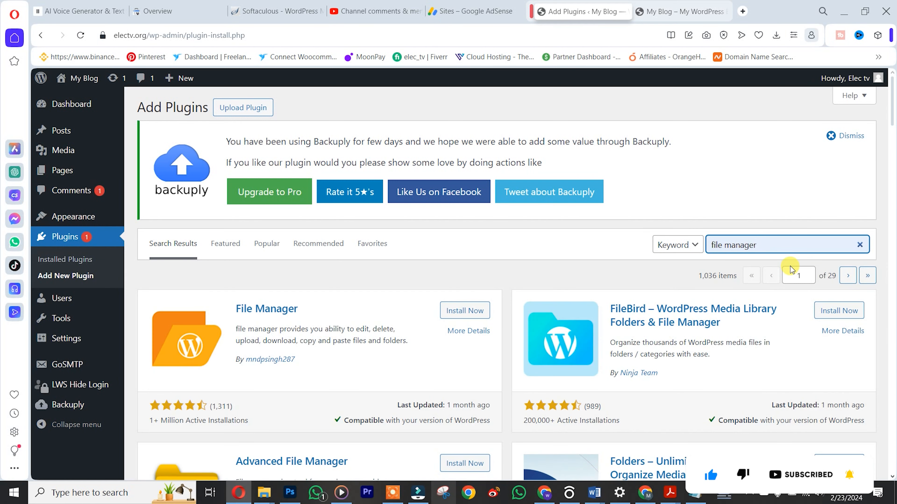
{"action": "left_click", "coordinate": [464, 312]}
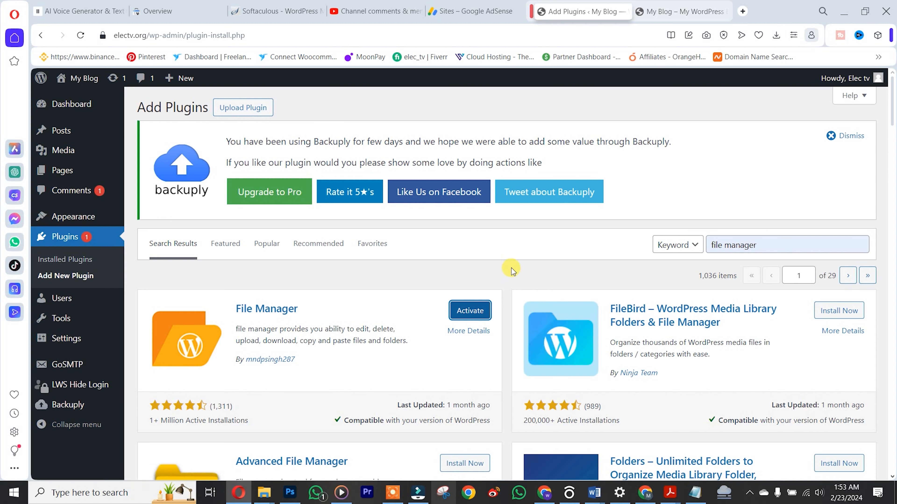
{"action": "left_click", "coordinate": [471, 312]}
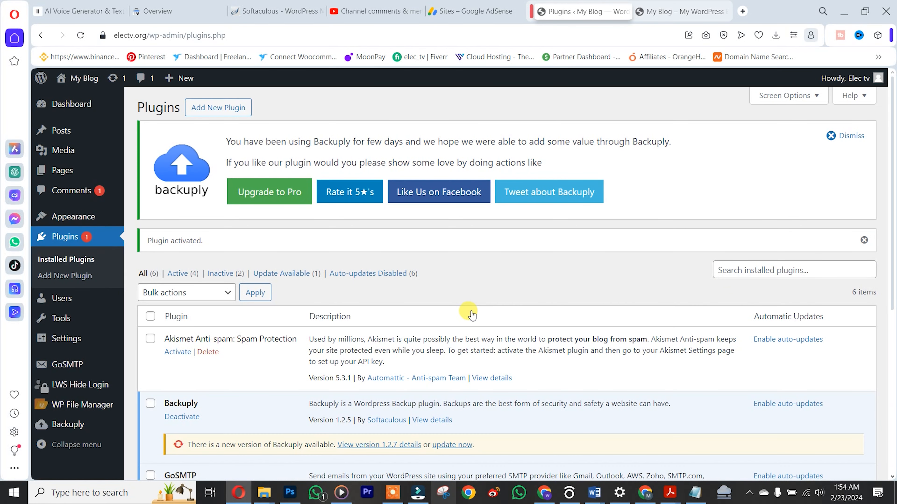
Step: Create a plain text file named ads.txt in the public_html folder with WP File Manager
{"action": "mouse_move", "coordinate": [71, 406]}
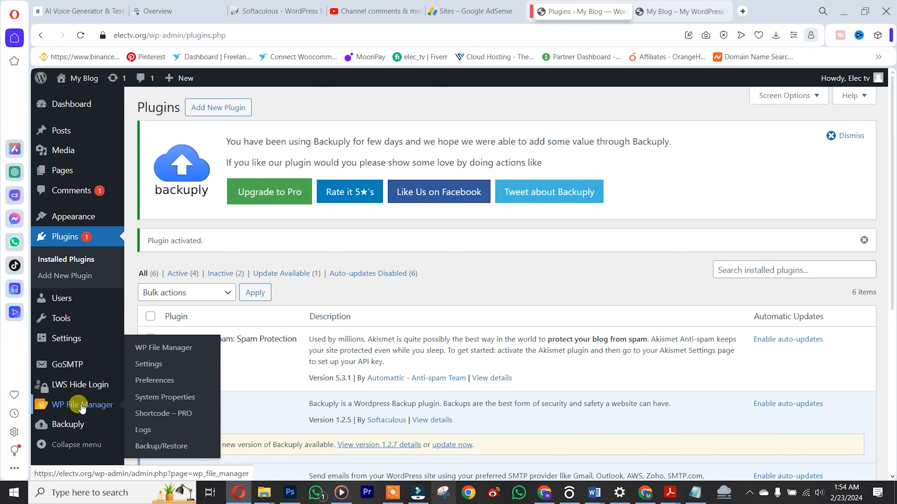
{"action": "left_click", "coordinate": [152, 350]}
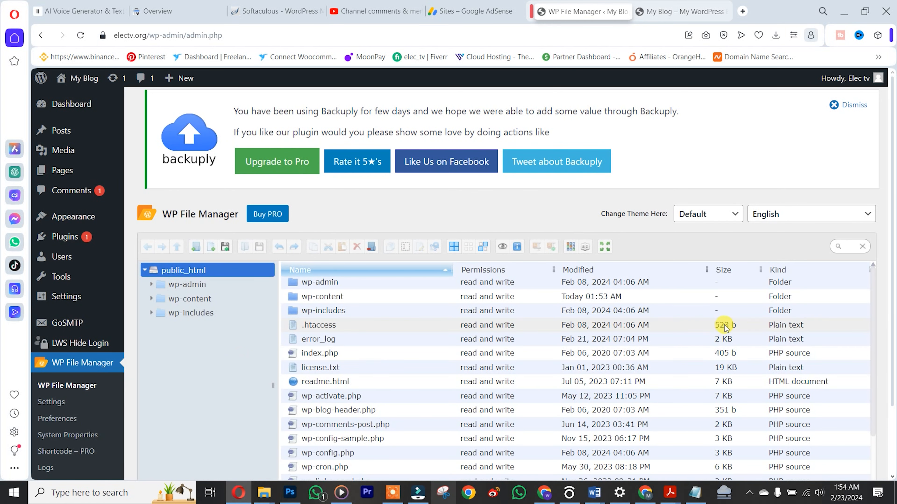
{"action": "scroll", "coordinate": [875, 364], "scroll_direction": "down", "scroll_amount": 2}
{"action": "scroll", "coordinate": [875, 364], "scroll_direction": "down", "scroll_amount": 1}
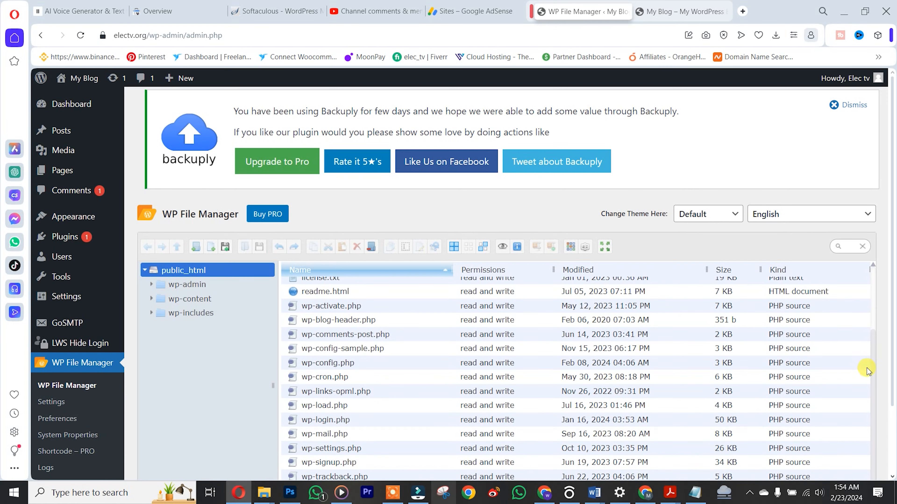
{"action": "scroll", "coordinate": [862, 375], "scroll_direction": "up", "scroll_amount": 3}
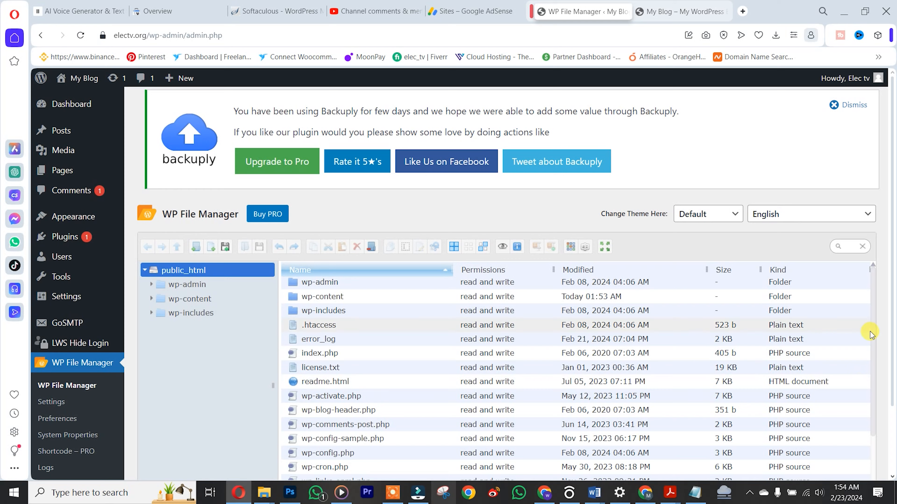
{"action": "scroll", "coordinate": [871, 338], "scroll_direction": "down", "scroll_amount": 3}
{"action": "scroll", "coordinate": [881, 356], "scroll_direction": "down", "scroll_amount": 2}
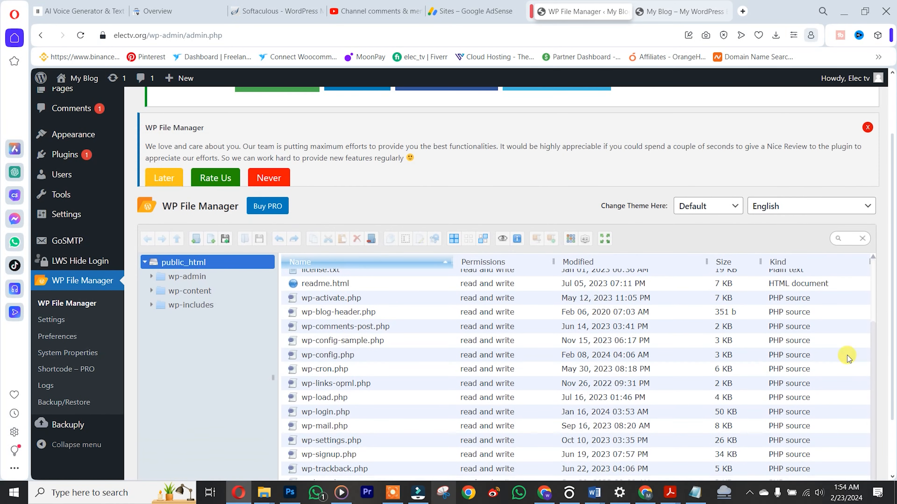
{"action": "scroll", "coordinate": [844, 356], "scroll_direction": "up", "scroll_amount": 3}
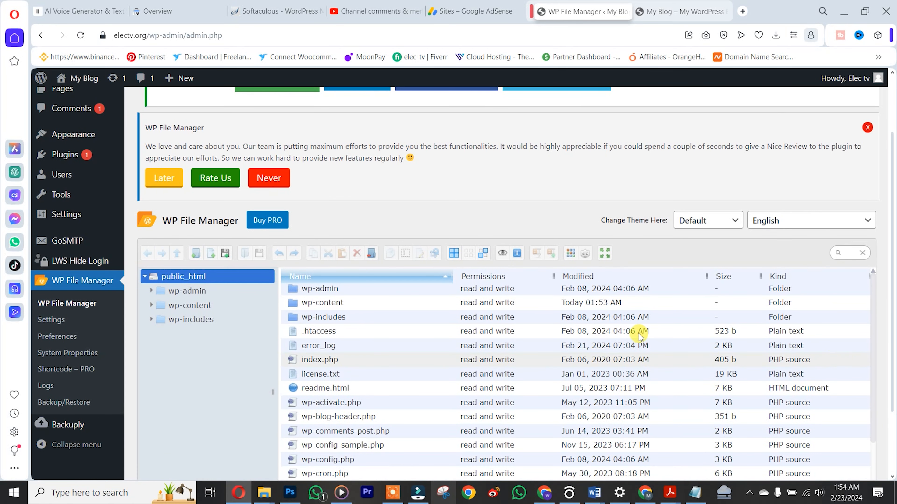
{"action": "left_click", "coordinate": [211, 256]}
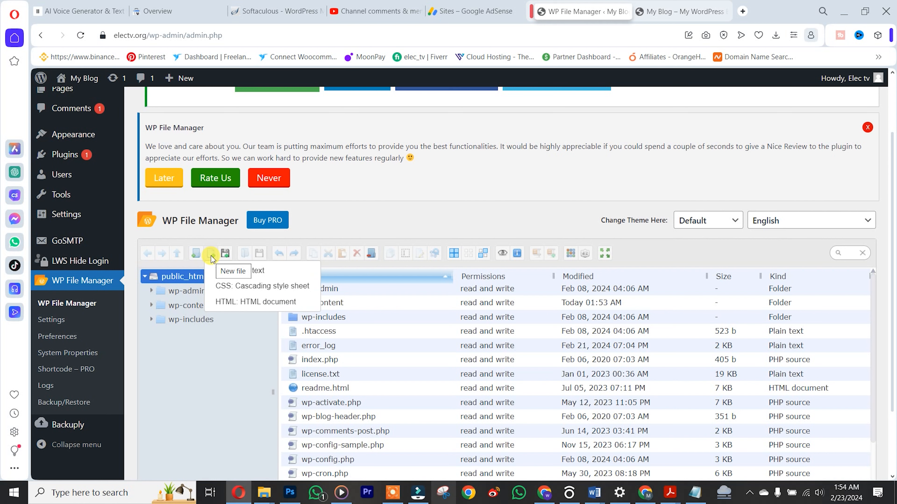
{"action": "left_click", "coordinate": [211, 270]}
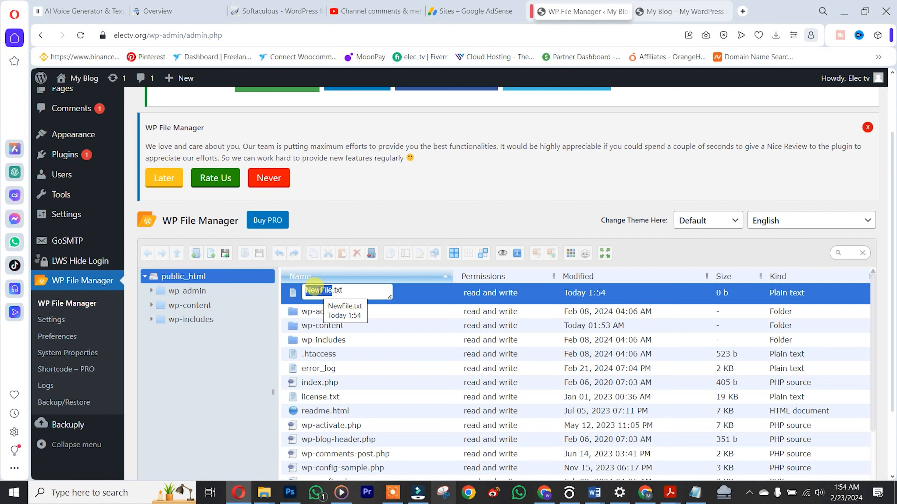
{"action": "type", "text": "ads"}
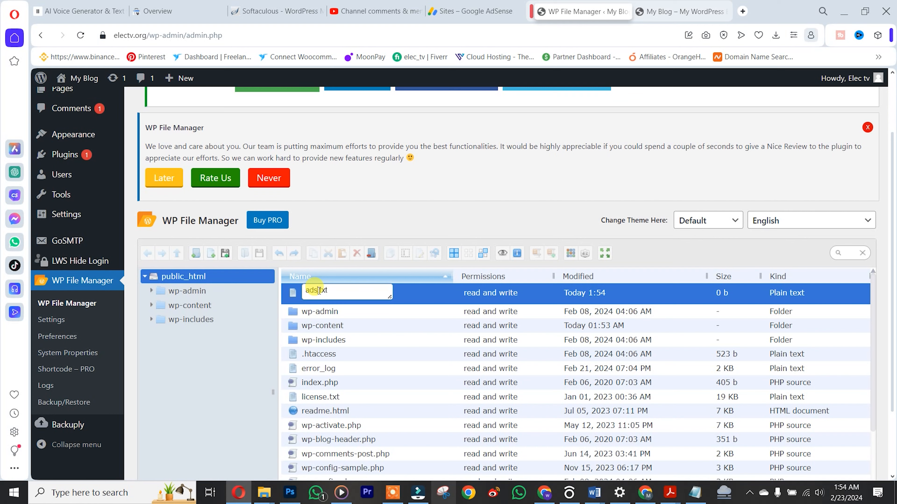
{"action": "key", "text": "Return"}
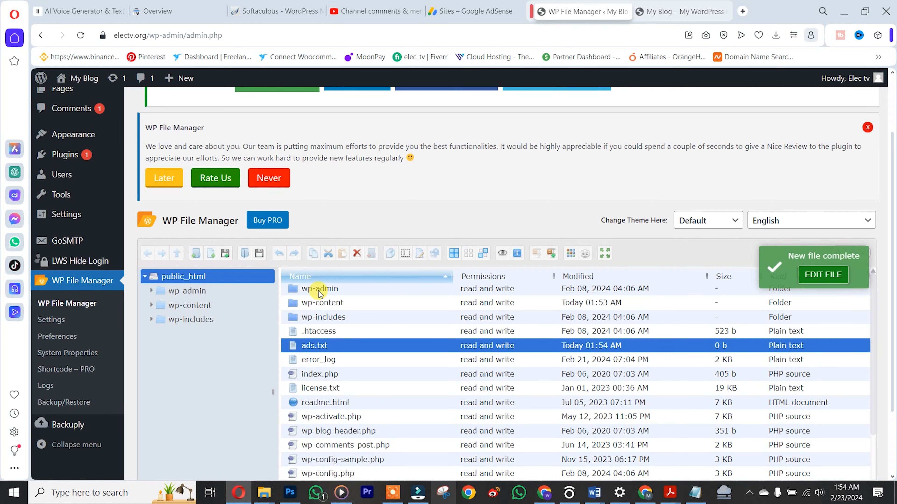
Step: Open ads.txt in the code editor, paste the Ads.txt snippet copied again from AdSense, and save and close the file
{"action": "right_click", "coordinate": [350, 347]}
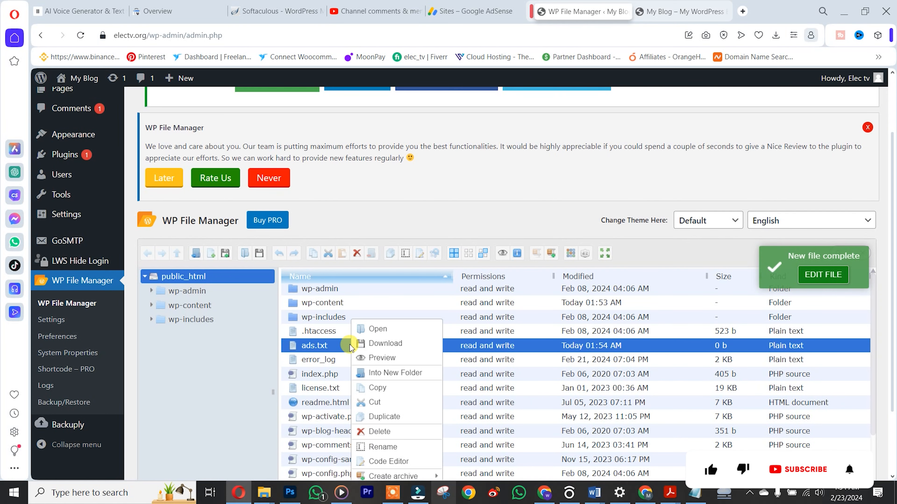
{"action": "left_click", "coordinate": [379, 462]}
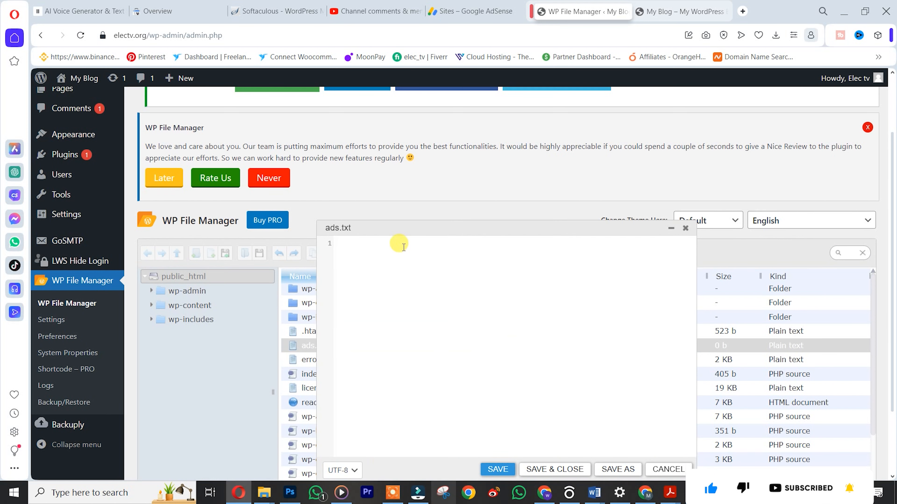
{"action": "left_click", "coordinate": [466, 6]}
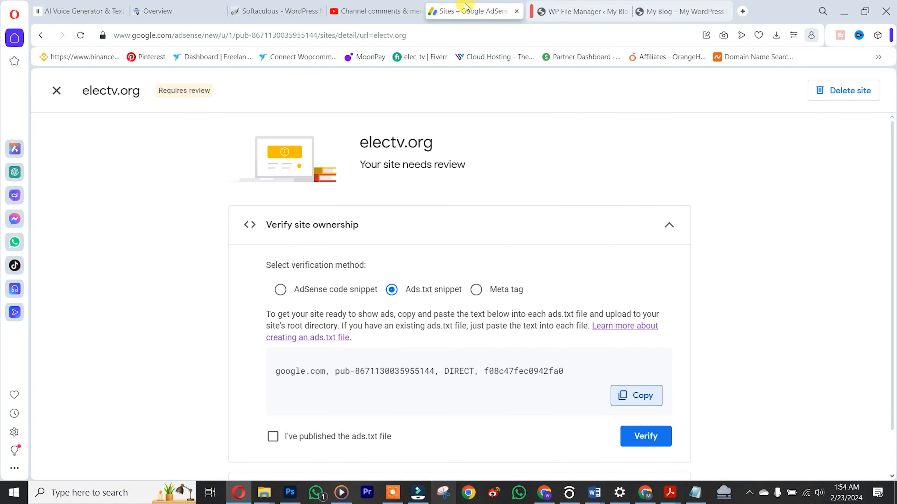
{"action": "left_click", "coordinate": [632, 398]}
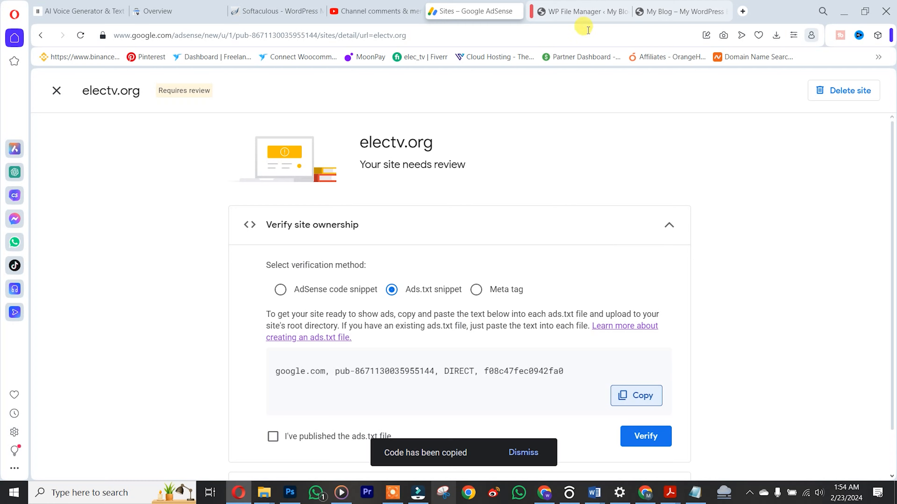
{"action": "left_click", "coordinate": [586, 13]}
{"action": "left_click", "coordinate": [381, 257]}
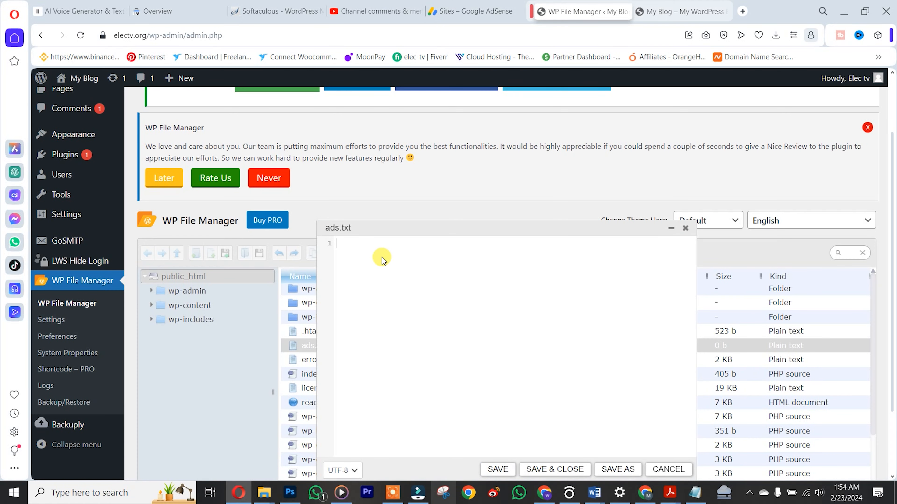
{"action": "key", "text": "ctrl+v"}
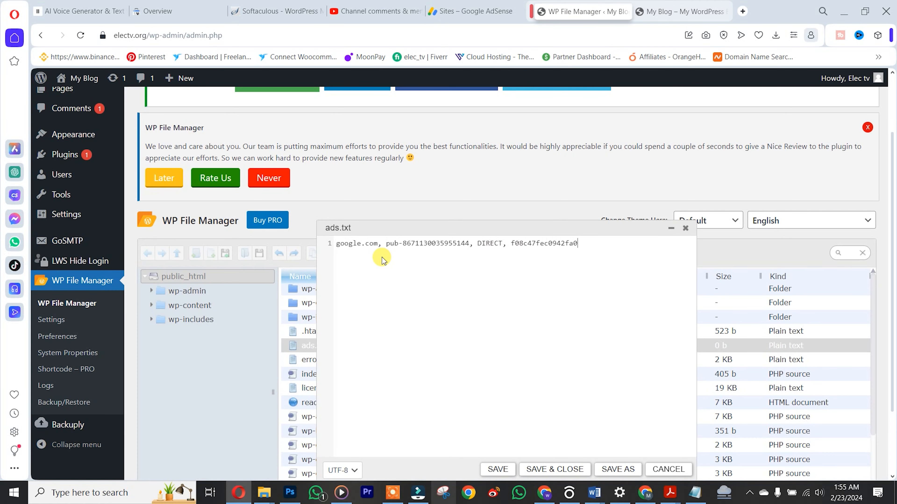
{"action": "left_click", "coordinate": [540, 470]}
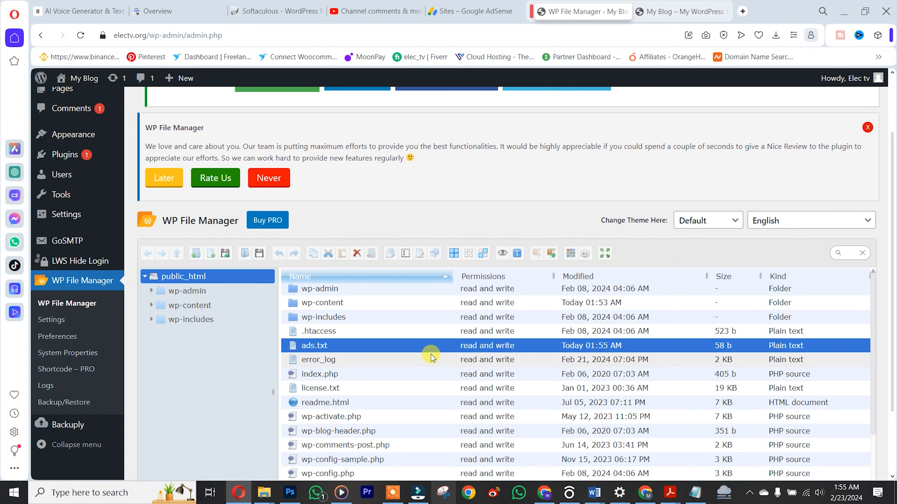
Step: Back in AdSense, confirm that the ads.txt file is published and verify ownership of electv.org
{"action": "left_click", "coordinate": [458, 10]}
{"action": "scroll", "coordinate": [706, 308], "scroll_direction": "down", "scroll_amount": 1}
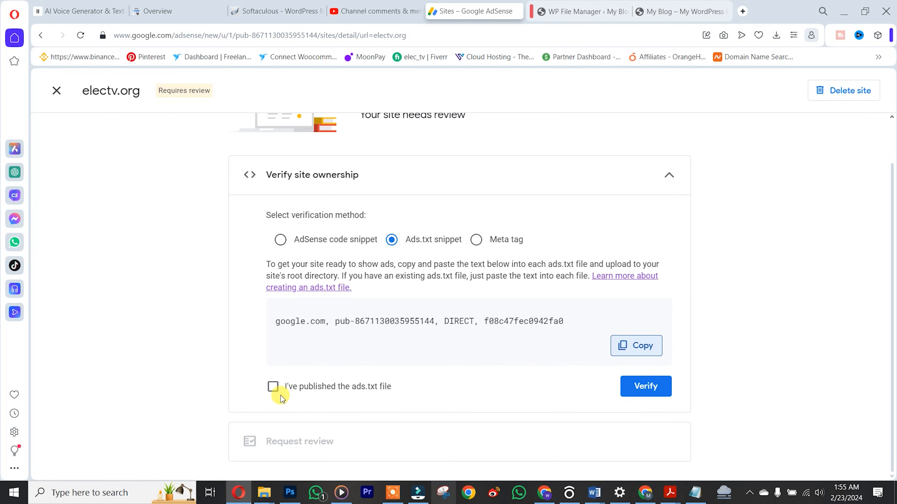
{"action": "left_click", "coordinate": [273, 387]}
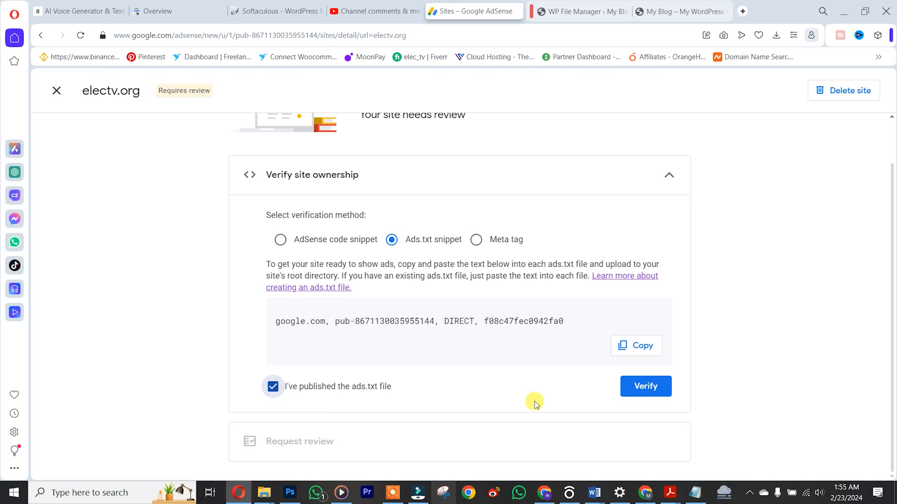
{"action": "left_click", "coordinate": [642, 394]}
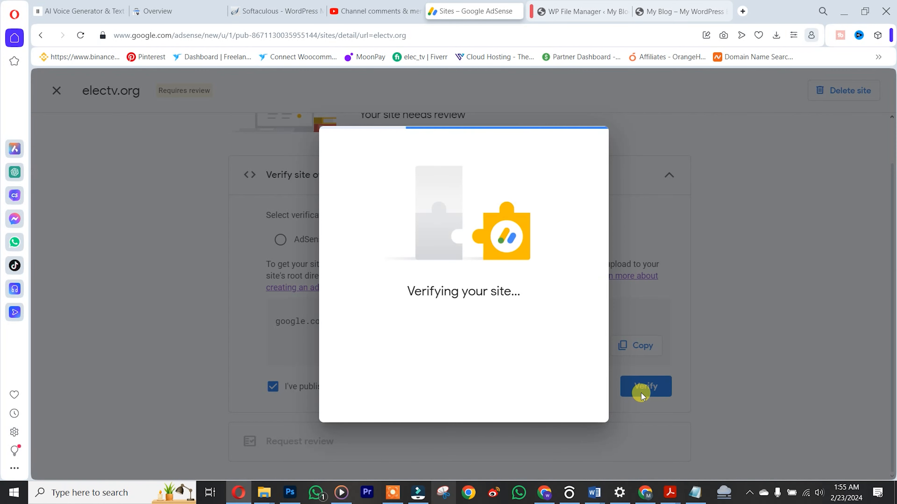
{"action": "left_click", "coordinate": [465, 392]}
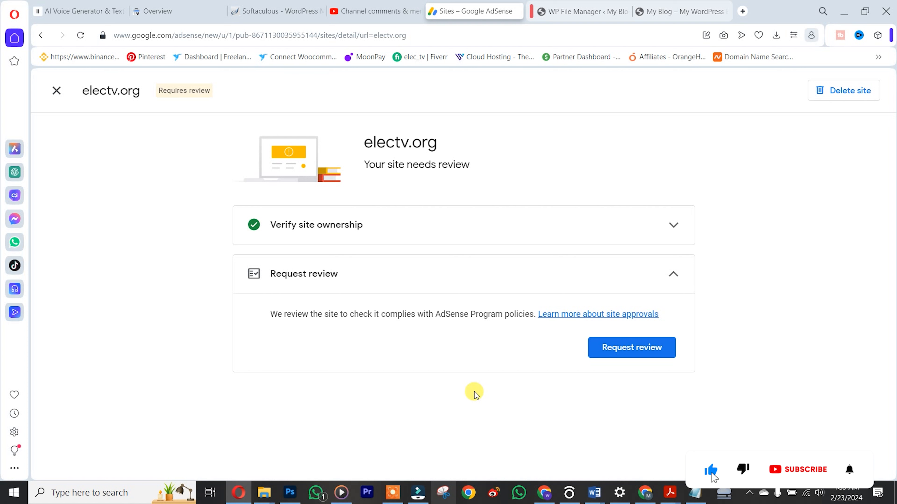
Step: Request the AdSense review for electv.org and return to the list of sites
{"action": "left_click", "coordinate": [629, 354]}
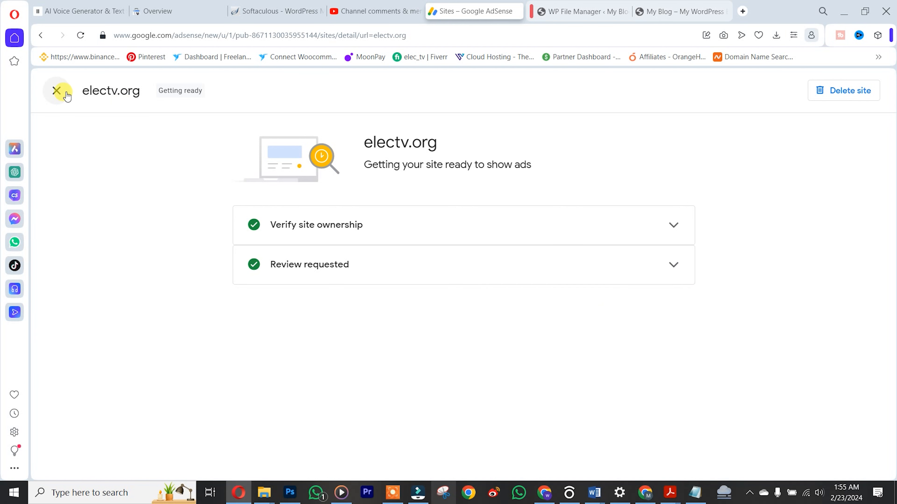
{"action": "left_click", "coordinate": [56, 90]}
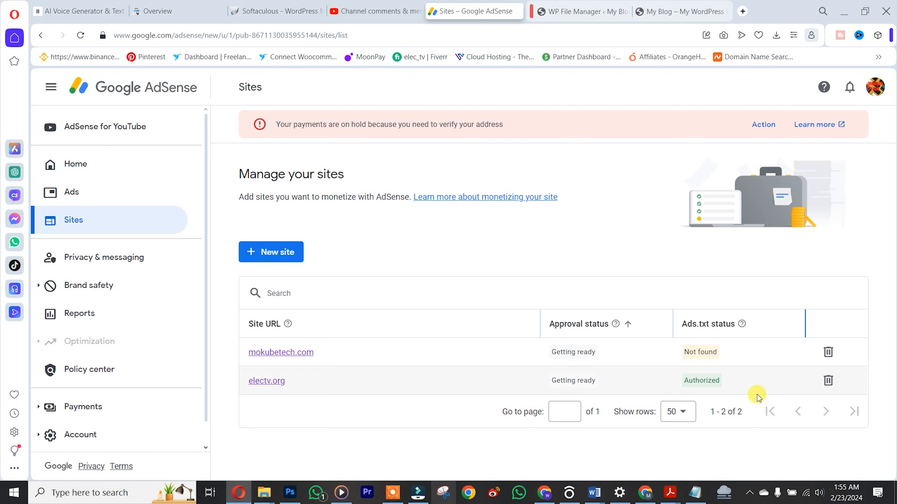